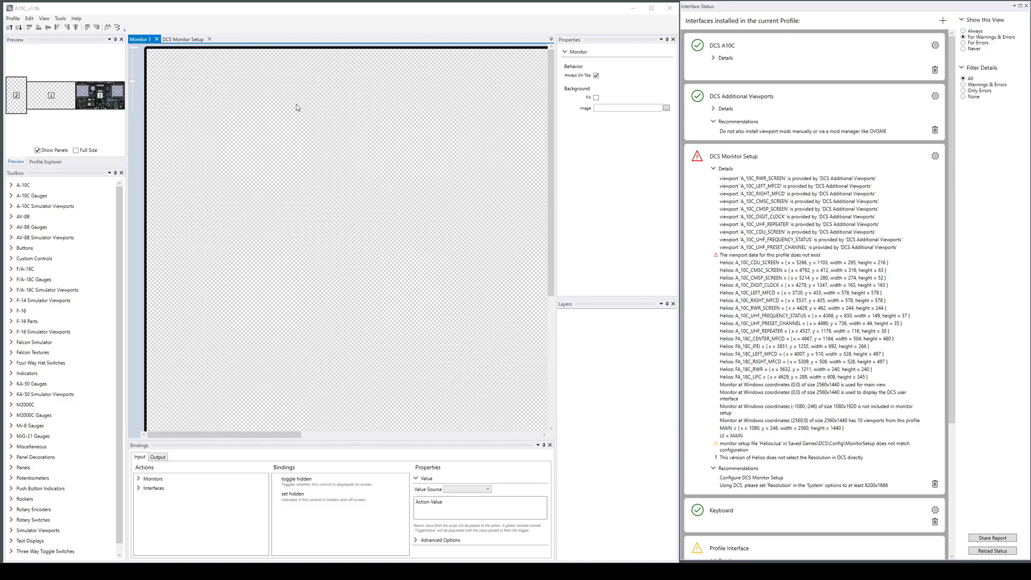
Open the third monitor's layout and examine the properties of its A_10C_LEFT_MFCD viewport, including the viewport name
{"action": "left_click", "coordinate": [101, 98]}
{"action": "double_click", "coordinate": [101, 98]}
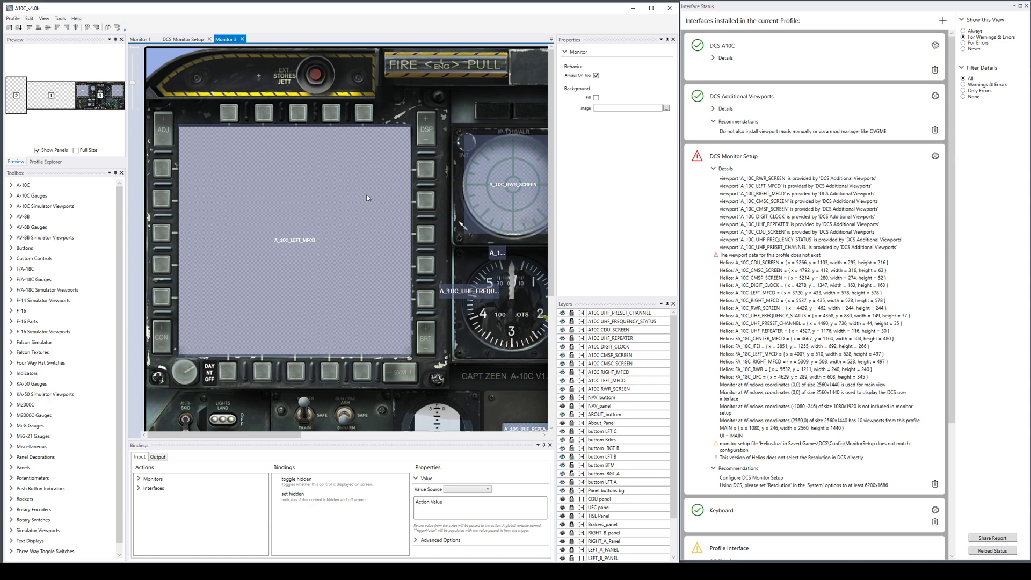
{"action": "scroll", "coordinate": [367, 198], "scroll_direction": "down", "scroll_amount": 3}
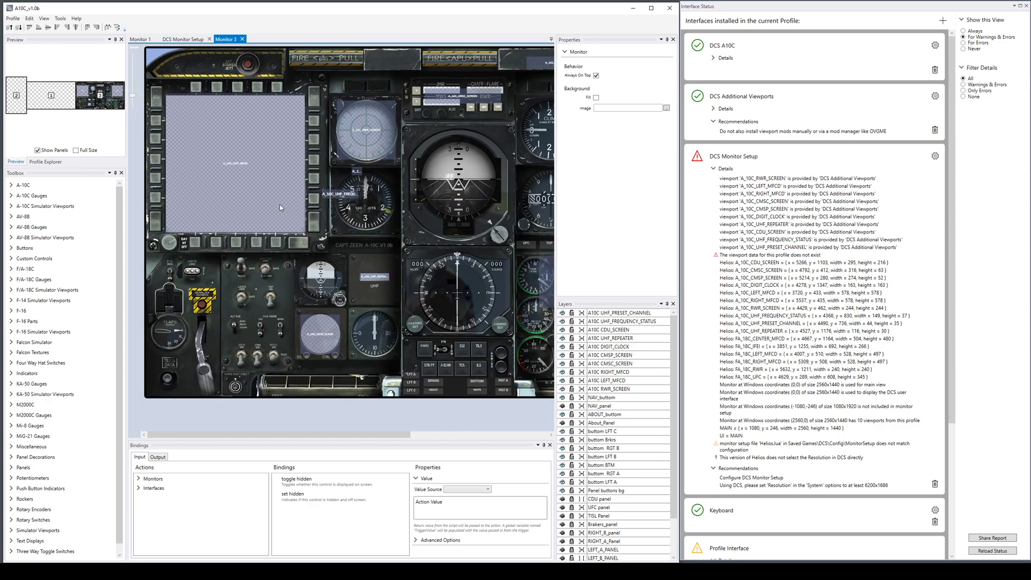
{"action": "scroll", "coordinate": [259, 183], "scroll_direction": "up", "scroll_amount": 3}
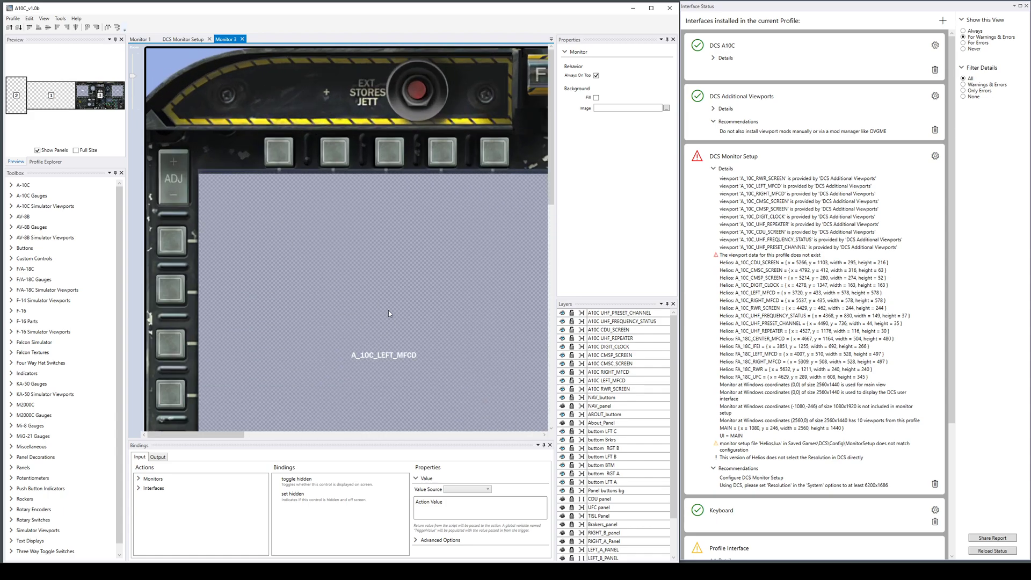
{"action": "left_click", "coordinate": [391, 264]}
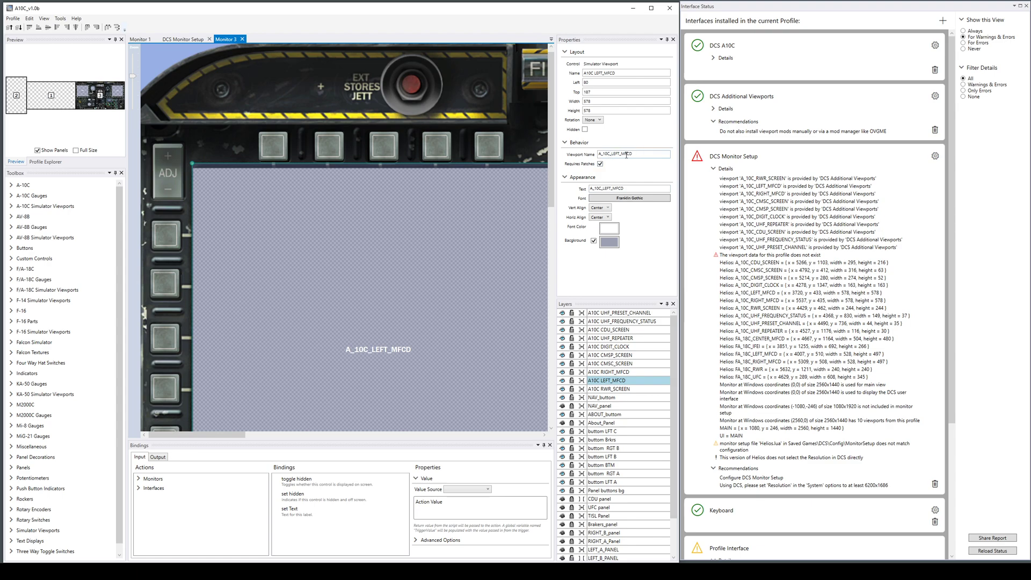
{"action": "left_click", "coordinate": [649, 156]}
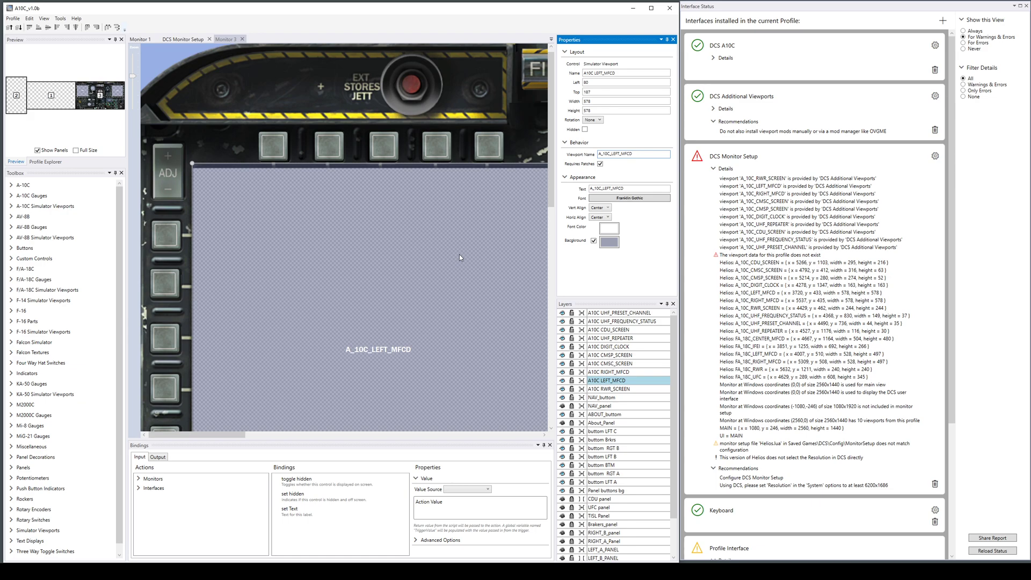
{"action": "scroll", "coordinate": [459, 257], "scroll_direction": "down", "scroll_amount": 3}
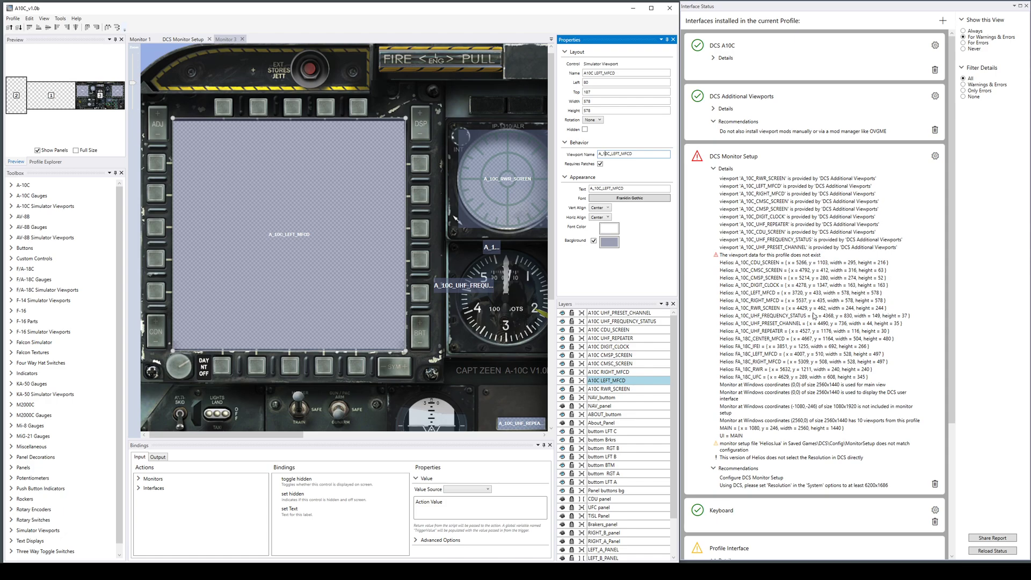
Open the DCS Monitor Setup configuration and configure the combined 'Helios' monitor setup that includes the A10Cv1.0b profile
{"action": "left_click", "coordinate": [935, 156]}
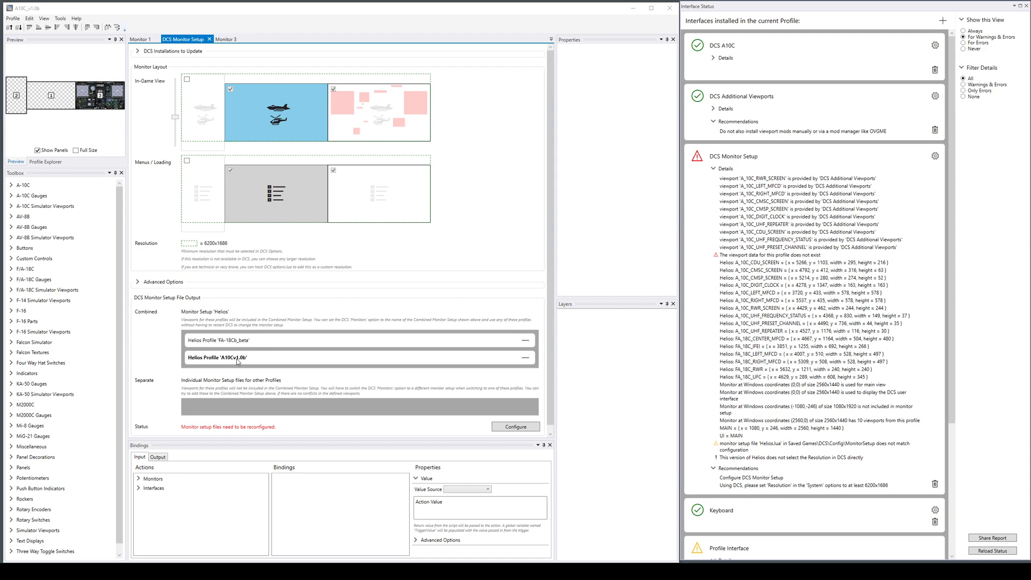
{"action": "scroll", "coordinate": [243, 360], "scroll_direction": "down", "scroll_amount": 1}
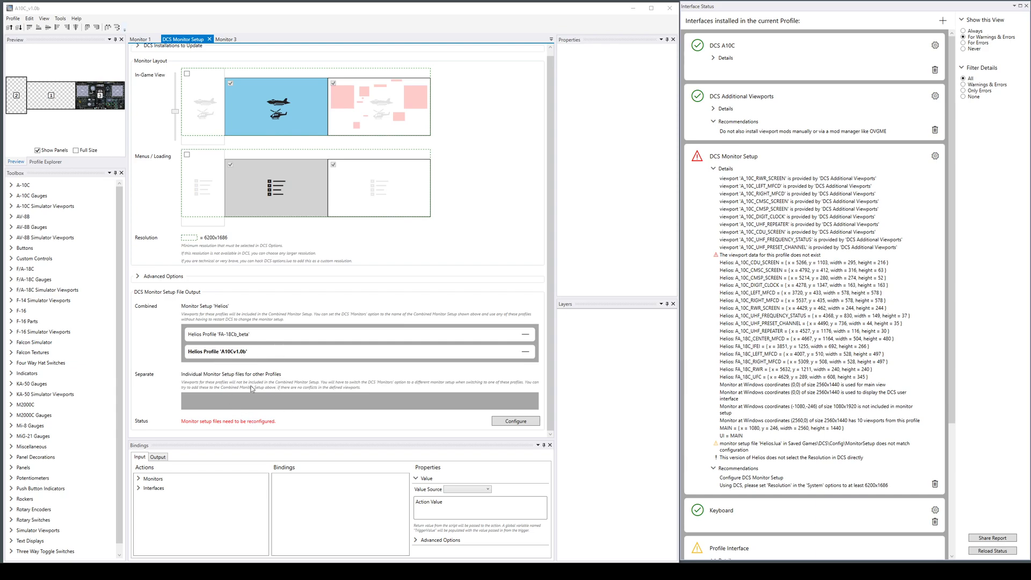
{"action": "left_click", "coordinate": [515, 421]}
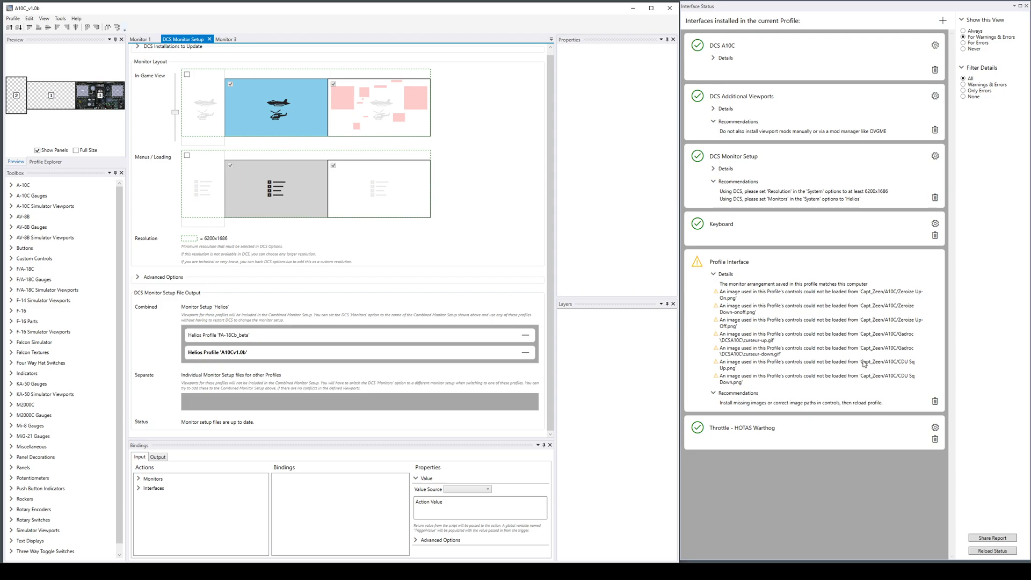
Collapse the Profile Interface details and review the viewport and monitor details listed for DCS Monitor Setup
{"action": "left_click", "coordinate": [713, 275]}
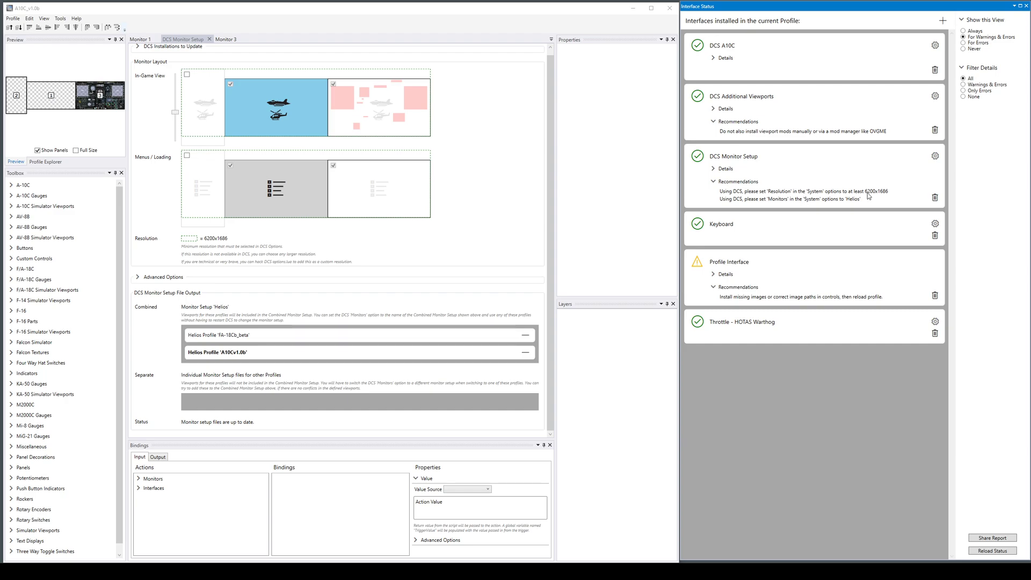
{"action": "left_click", "coordinate": [722, 168]}
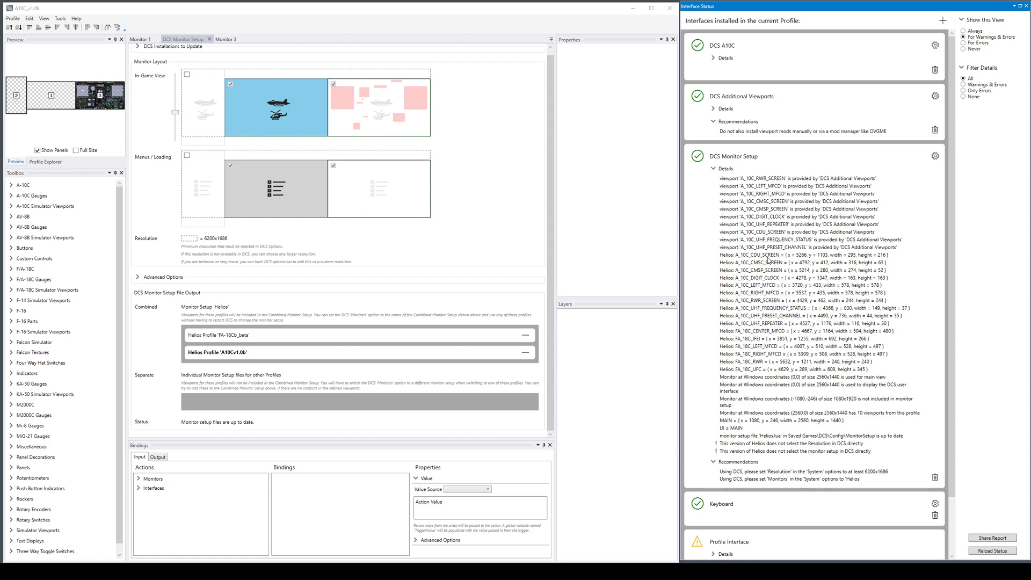
{"action": "left_click", "coordinate": [713, 170]}
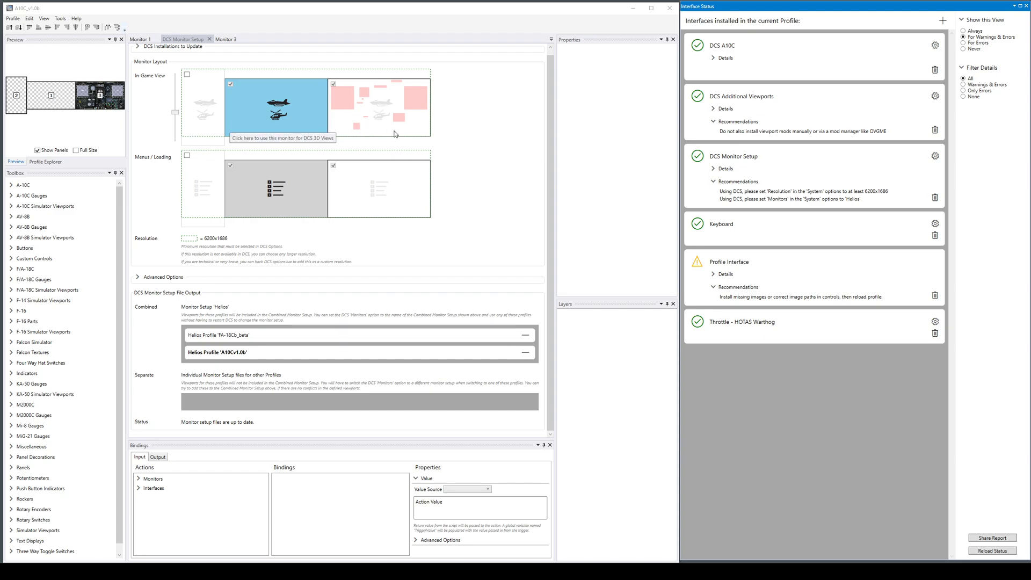
Open the profile 2viewports_conflict.hpf and move its A10C LEFT_MFCD viewport to about Left 405, Top 400
{"action": "left_click", "coordinate": [13, 18]}
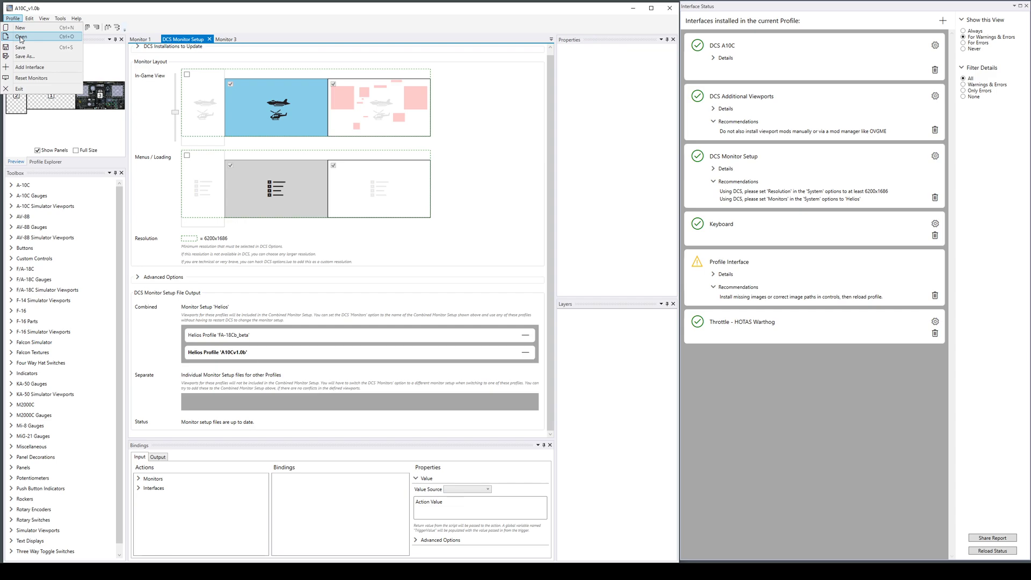
{"action": "left_click", "coordinate": [21, 37]}
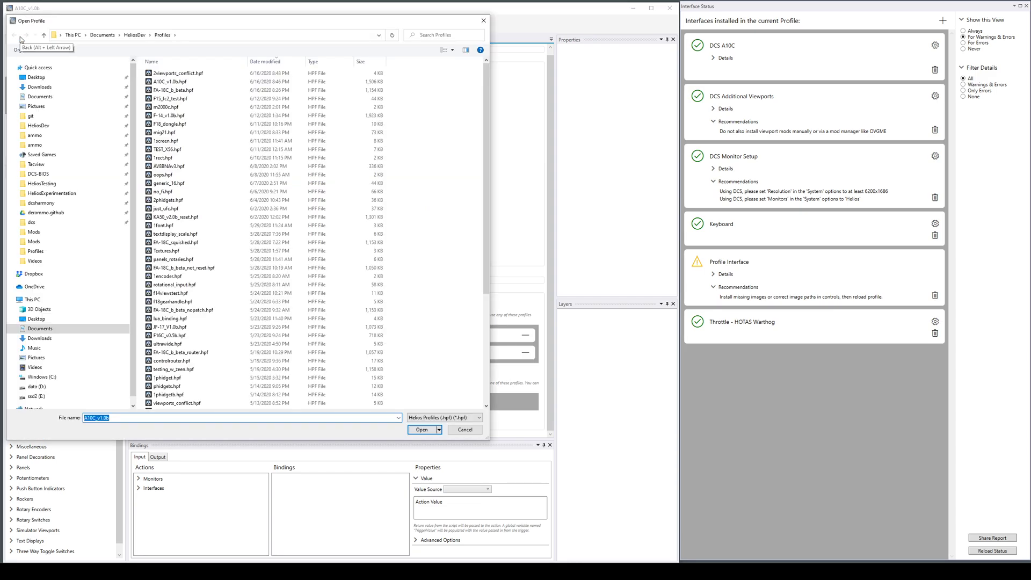
{"action": "left_click", "coordinate": [177, 74]}
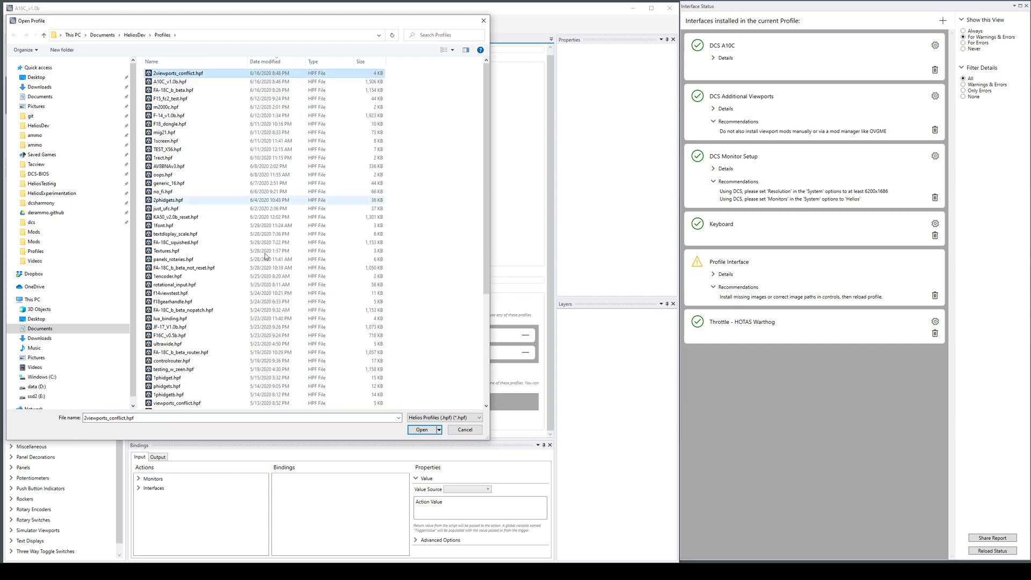
{"action": "left_click", "coordinate": [422, 429]}
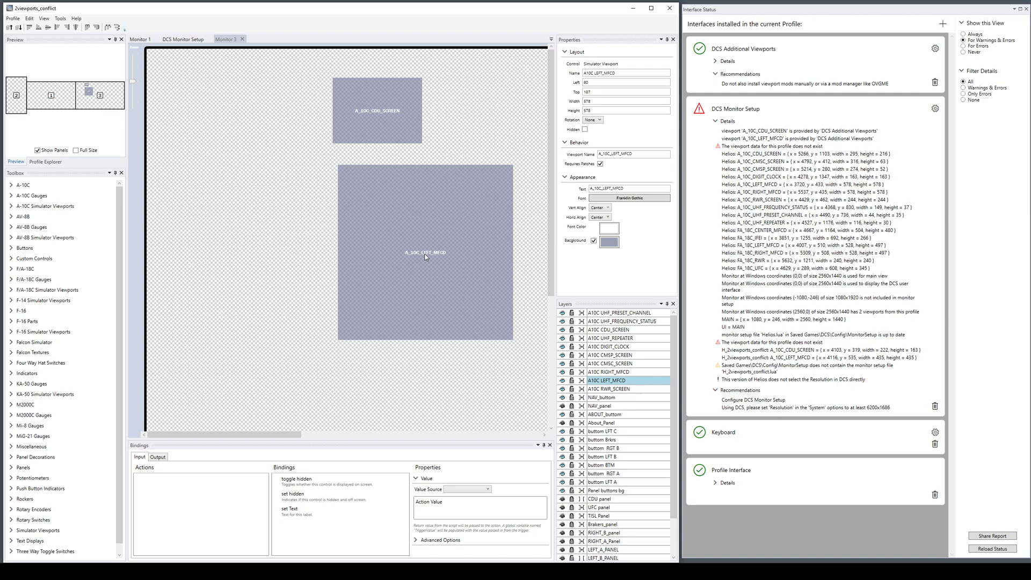
{"action": "left_click", "coordinate": [372, 256]}
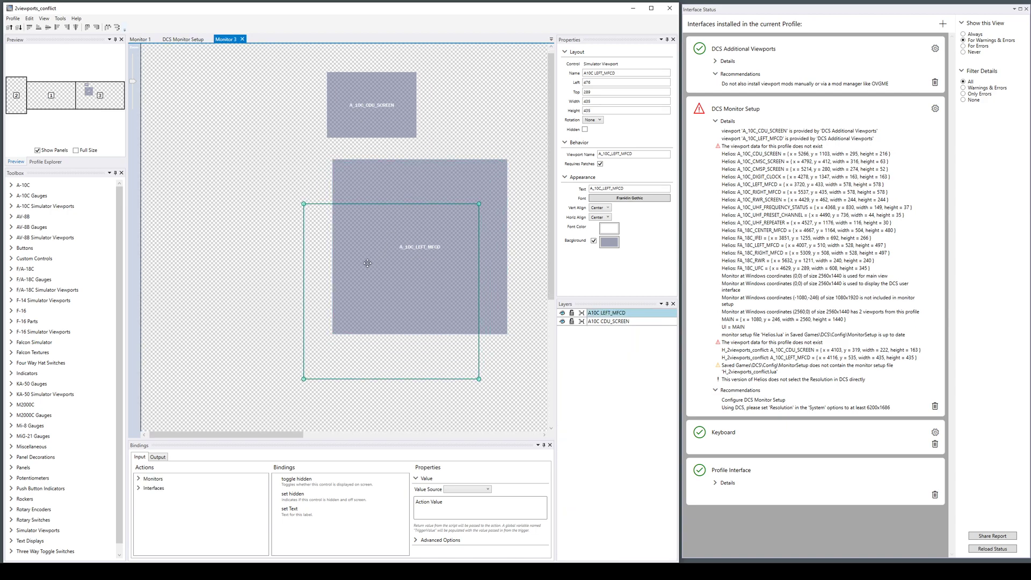
{"action": "left_click_drag", "start_coordinate": [368, 263], "coordinate": [368, 263]}
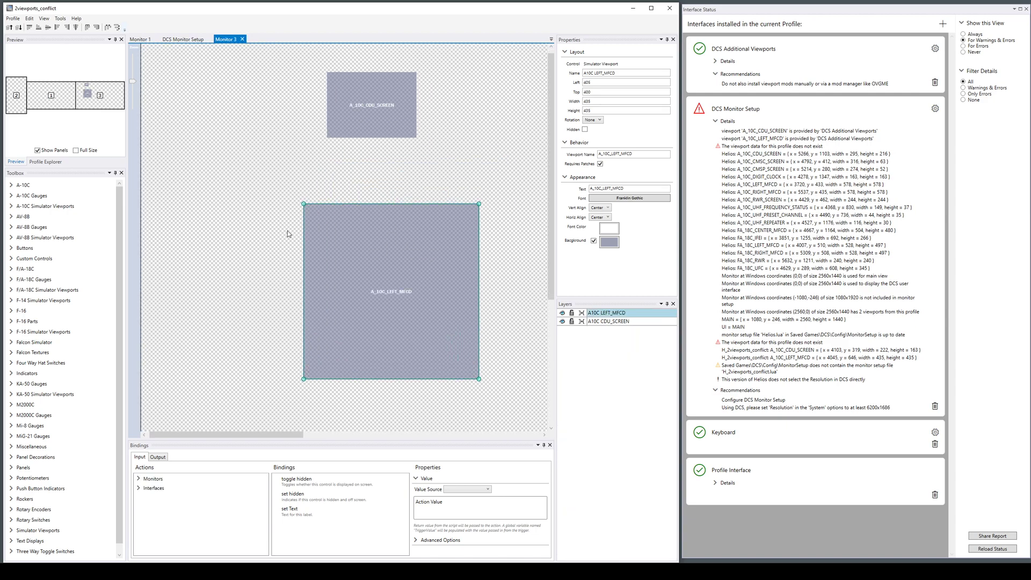
Check the viewport conflict of 'H_2viewportsconflict' in the DCS Monitor Setup and configure it as a separate monitor setup
{"action": "left_click", "coordinate": [184, 39]}
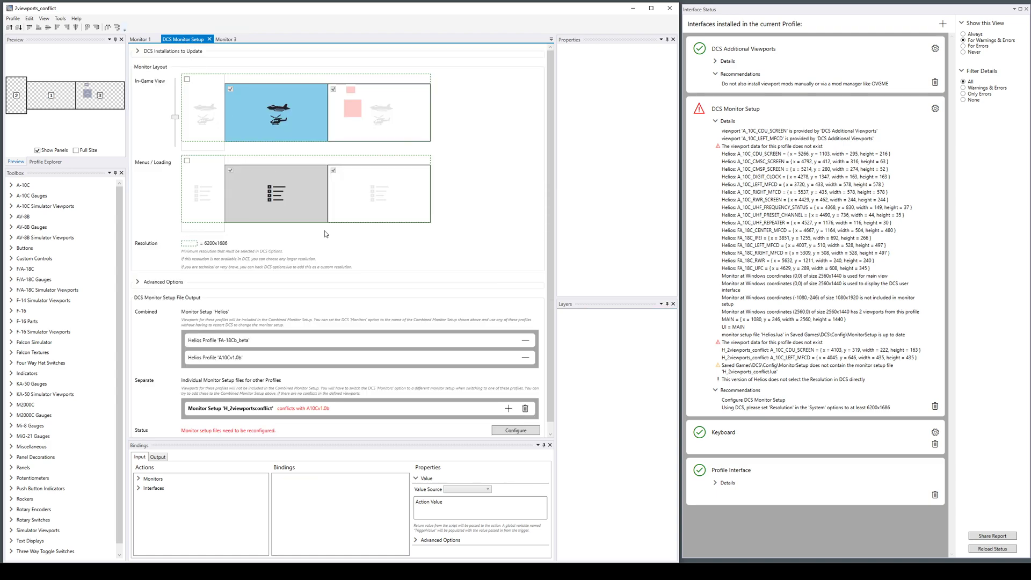
{"action": "scroll", "coordinate": [324, 233], "scroll_direction": "down", "scroll_amount": 1}
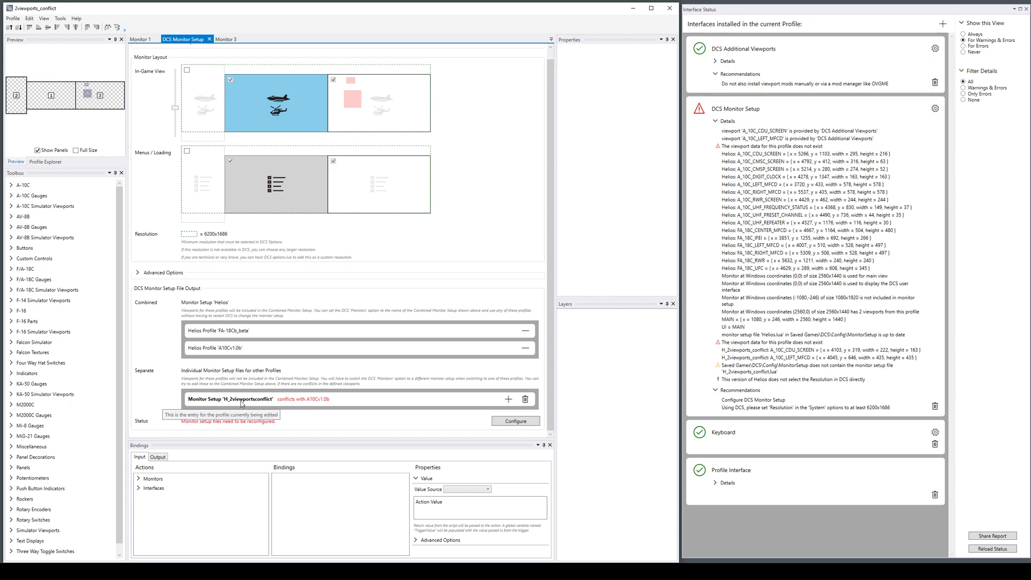
{"action": "mouse_move", "coordinate": [307, 404]}
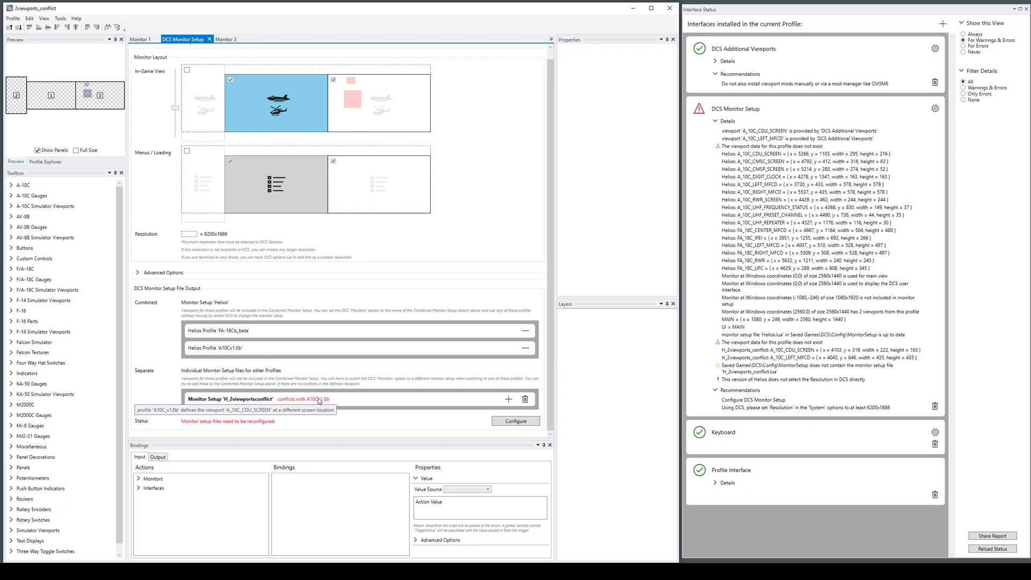
{"action": "mouse_move", "coordinate": [245, 402]}
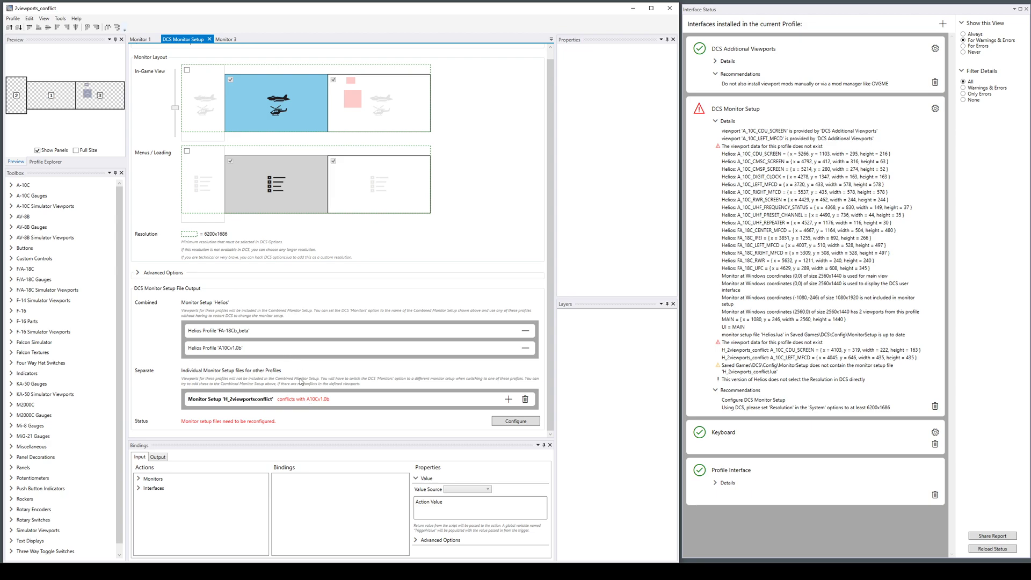
{"action": "left_click", "coordinate": [516, 422]}
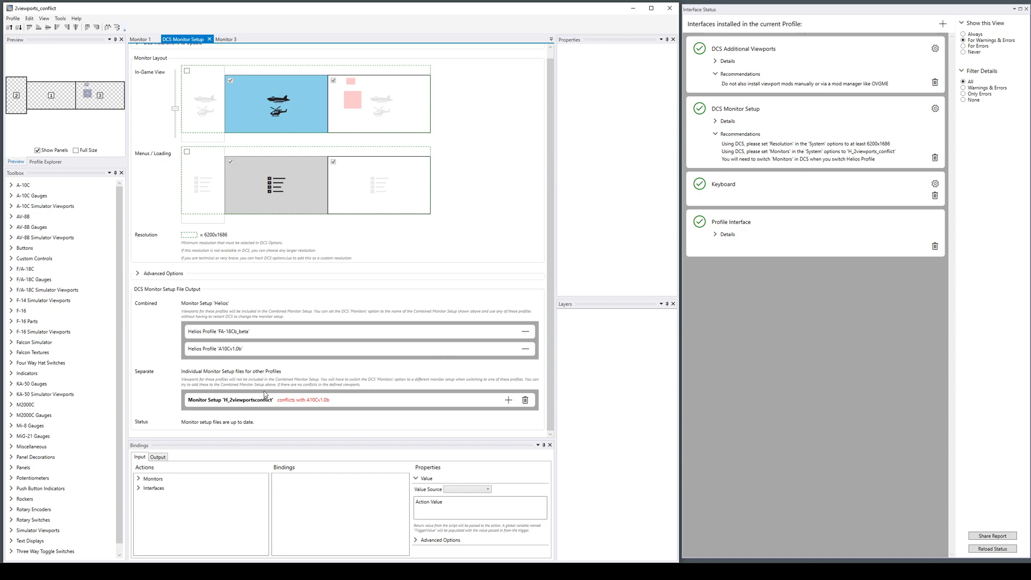
Try including the 2viewportsconflict profile in the combined 'Helios' monitor setup, and return it to the separate setups
{"action": "left_click", "coordinate": [509, 400]}
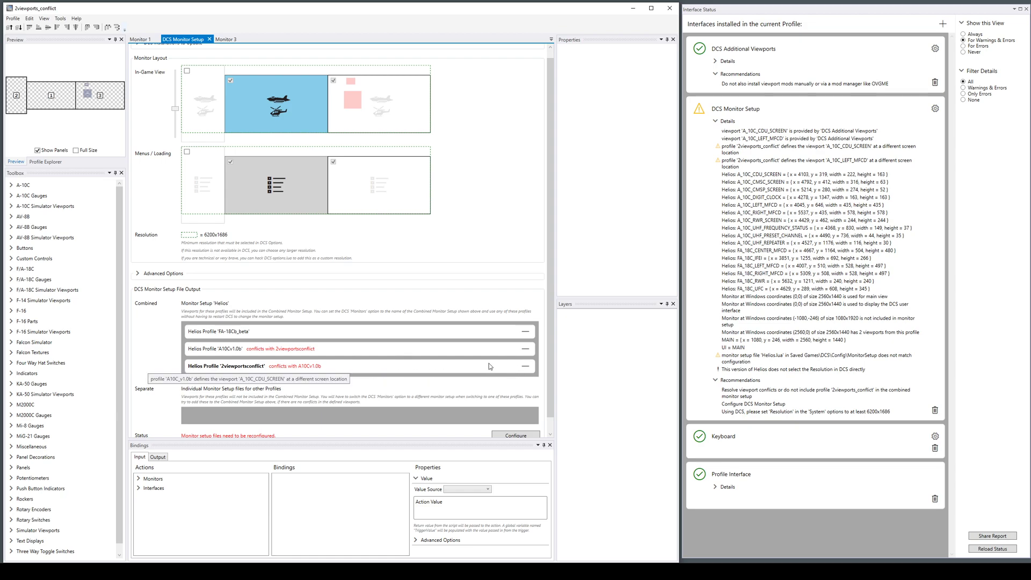
{"action": "scroll", "coordinate": [489, 366], "scroll_direction": "down", "scroll_amount": 1}
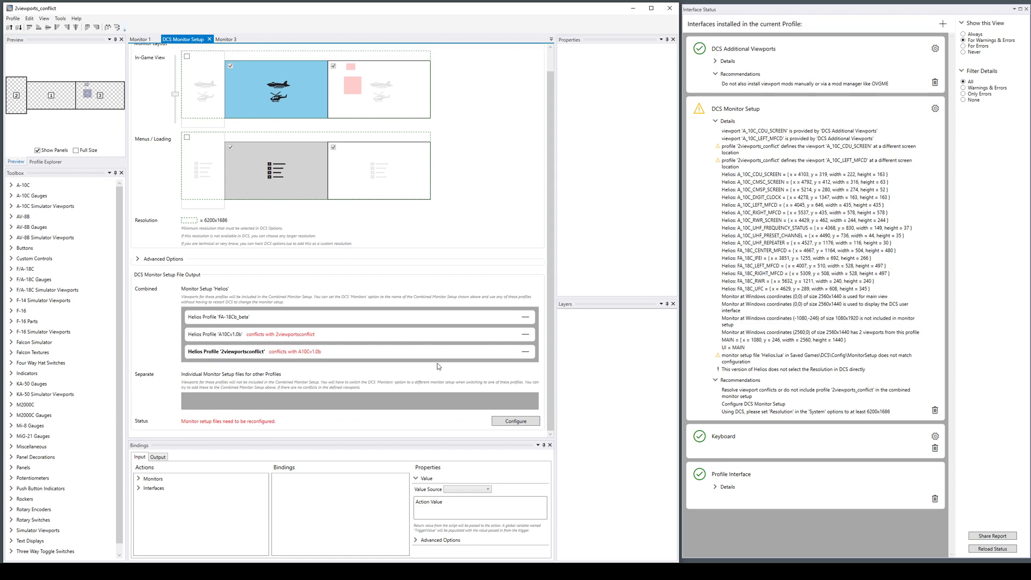
{"action": "left_click", "coordinate": [527, 353]}
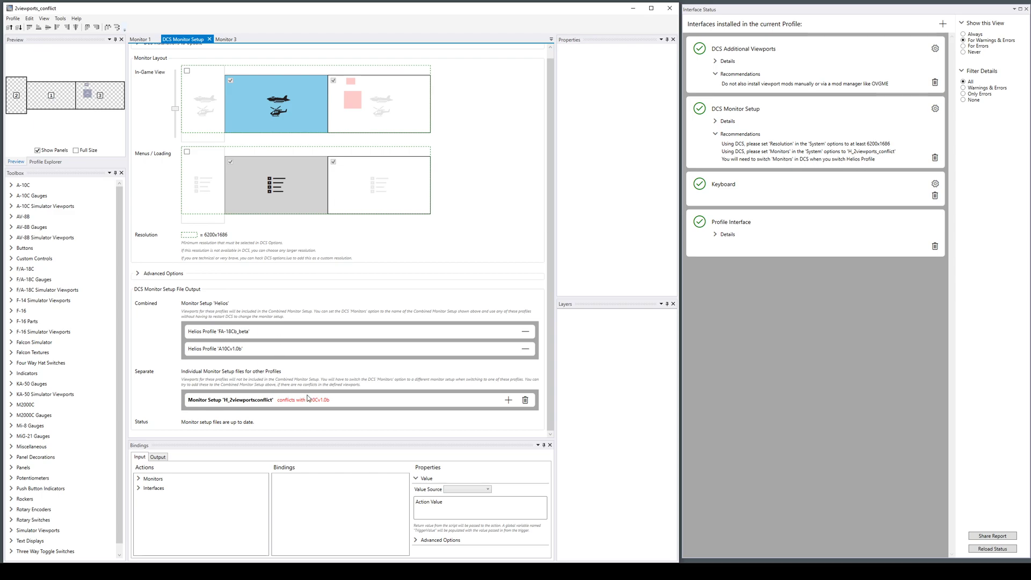
Open A10C_v1.0b.hpf without saving the current profile, and delete the stored viewport data of monitor setup 'H_2viewportsconflict'
{"action": "mouse_move", "coordinate": [307, 404]}
{"action": "mouse_move", "coordinate": [330, 406]}
{"action": "left_click", "coordinate": [13, 20]}
{"action": "left_click", "coordinate": [21, 43]}
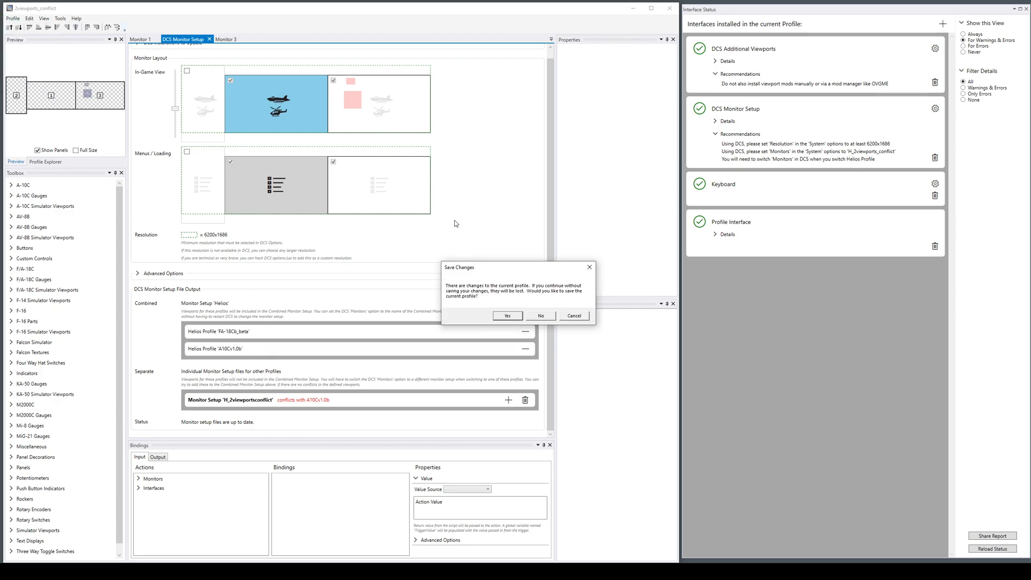
{"action": "left_click", "coordinate": [545, 315]}
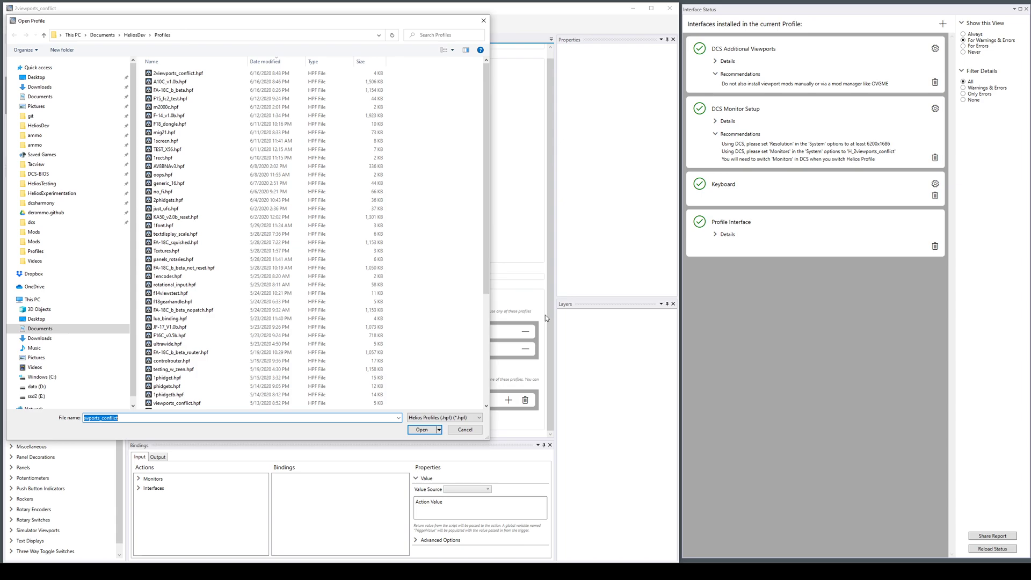
{"action": "double_click", "coordinate": [197, 82]}
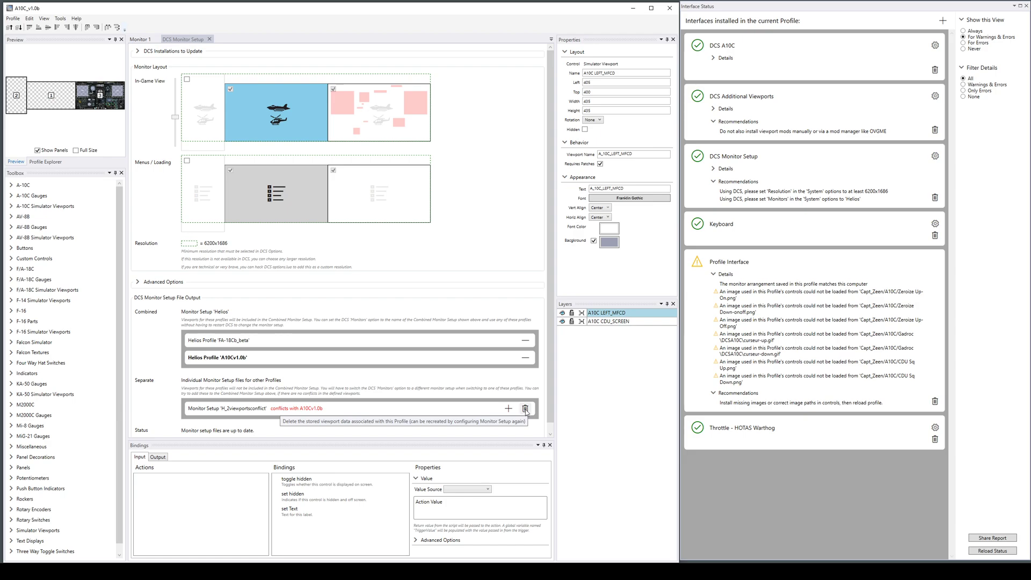
{"action": "left_click", "coordinate": [526, 409]}
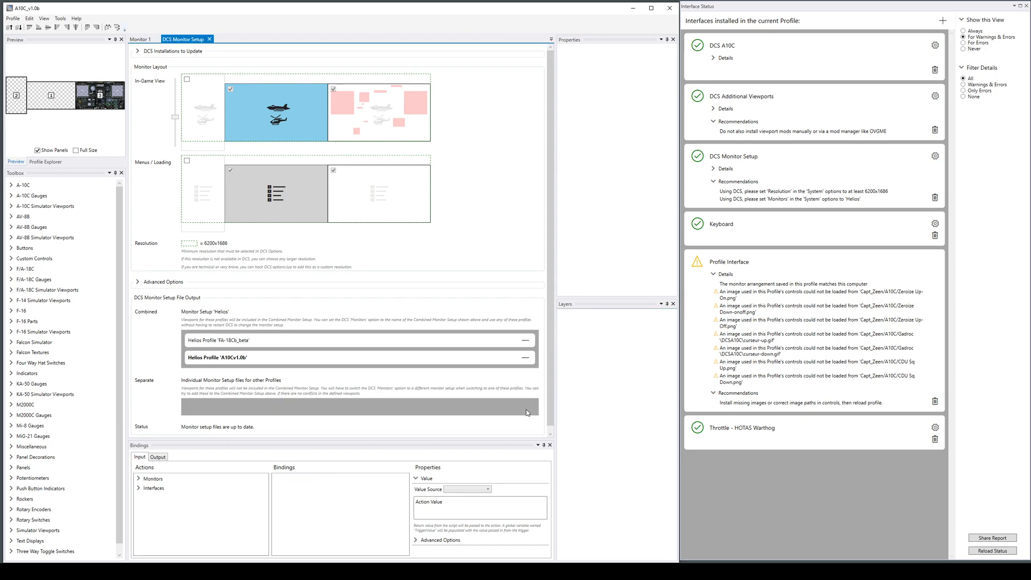